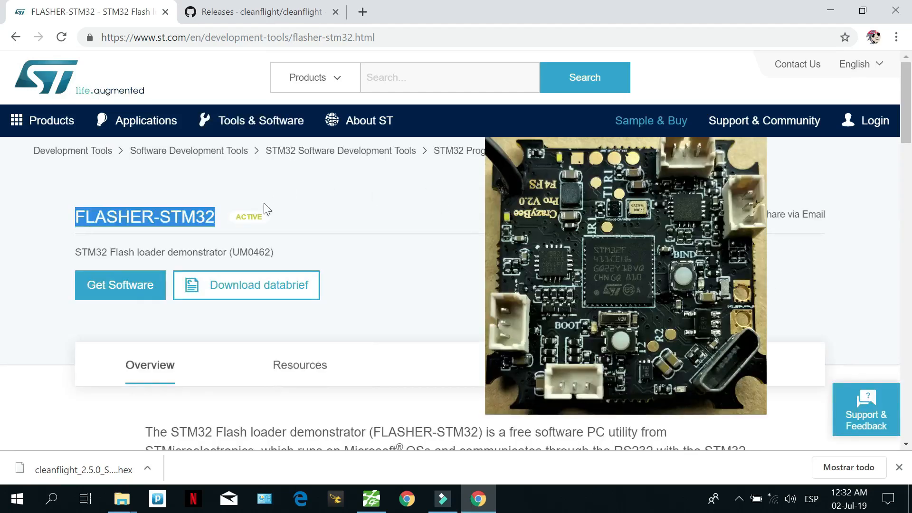
Step: Look over the FLASHER-STM32 product page, inspect the download form for software version 2.8.0 and close it
{"action": "left_click", "coordinate": [224, 217]}
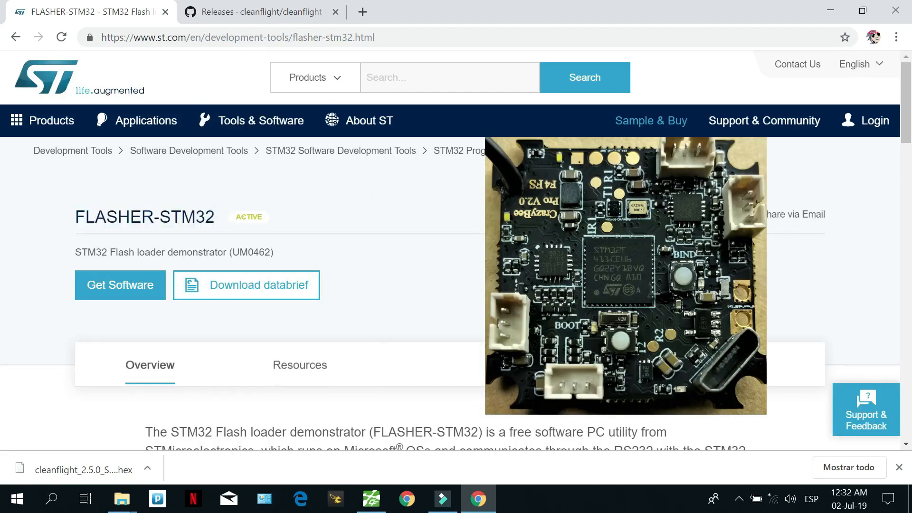
{"action": "left_click_drag", "start_coordinate": [219, 216], "coordinate": [161, 216]}
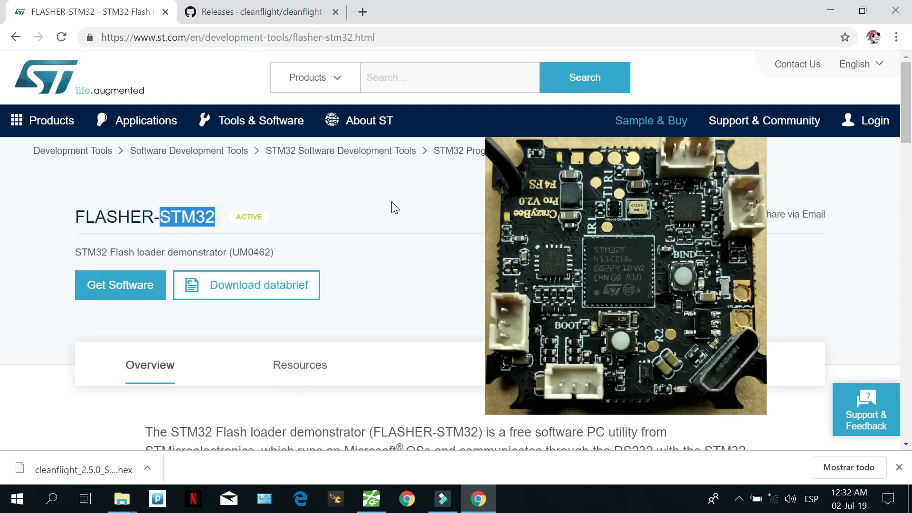
{"action": "scroll", "coordinate": [600, 285], "scroll_direction": "down", "scroll_amount": 3}
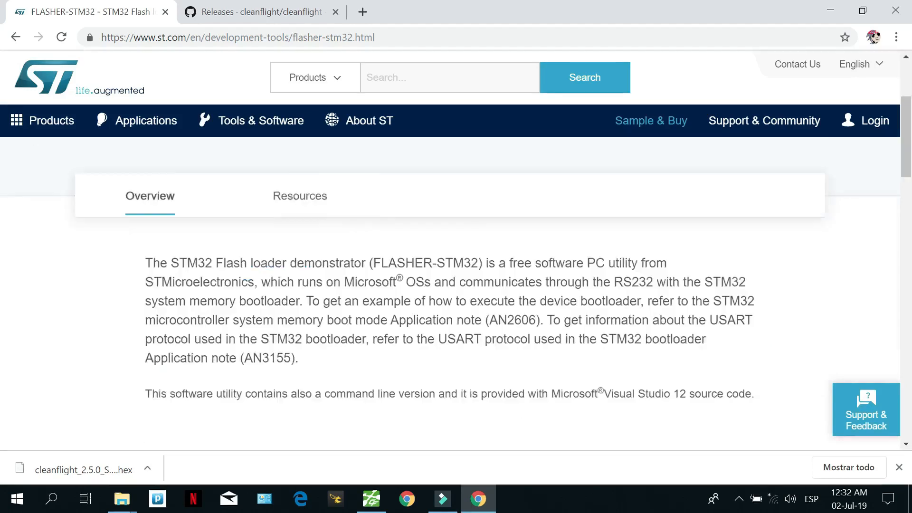
{"action": "scroll", "coordinate": [465, 220], "scroll_direction": "up", "scroll_amount": 3}
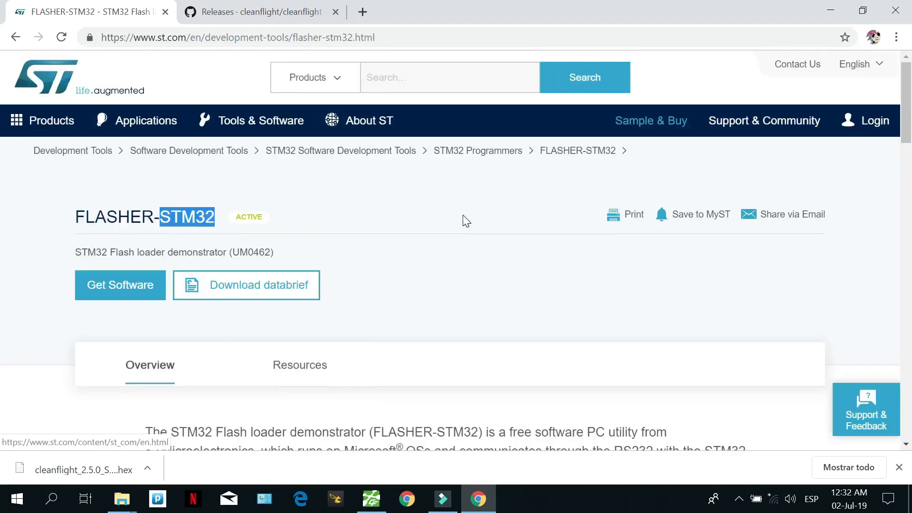
{"action": "scroll", "coordinate": [736, 290], "scroll_direction": "down", "scroll_amount": 10}
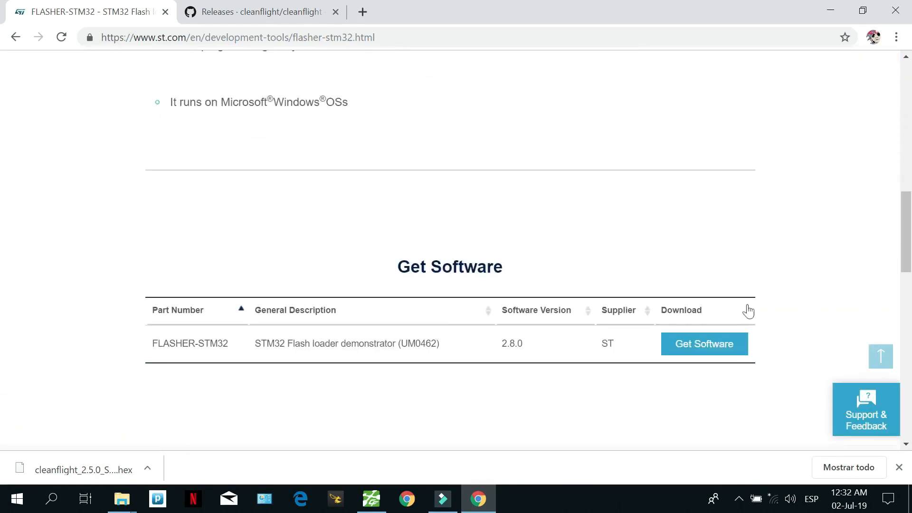
{"action": "left_click", "coordinate": [722, 349]}
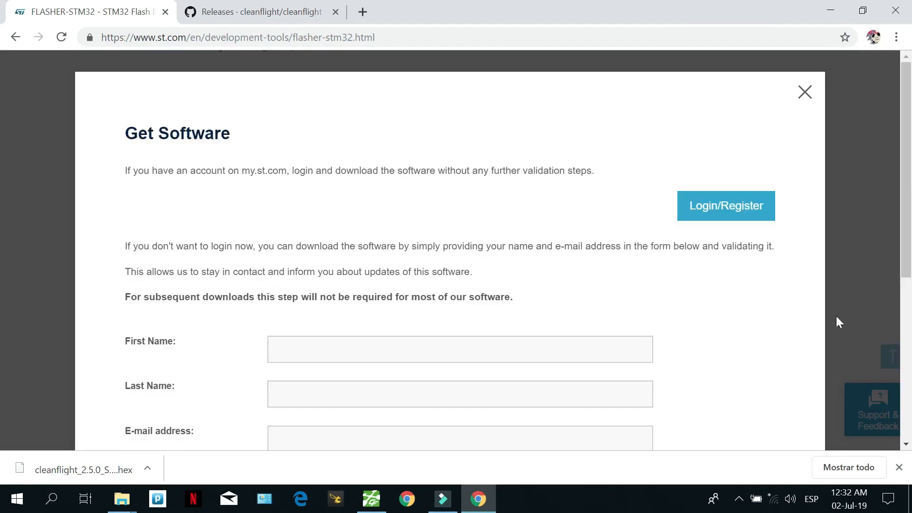
{"action": "scroll", "coordinate": [446, 325], "scroll_direction": "down", "scroll_amount": 2}
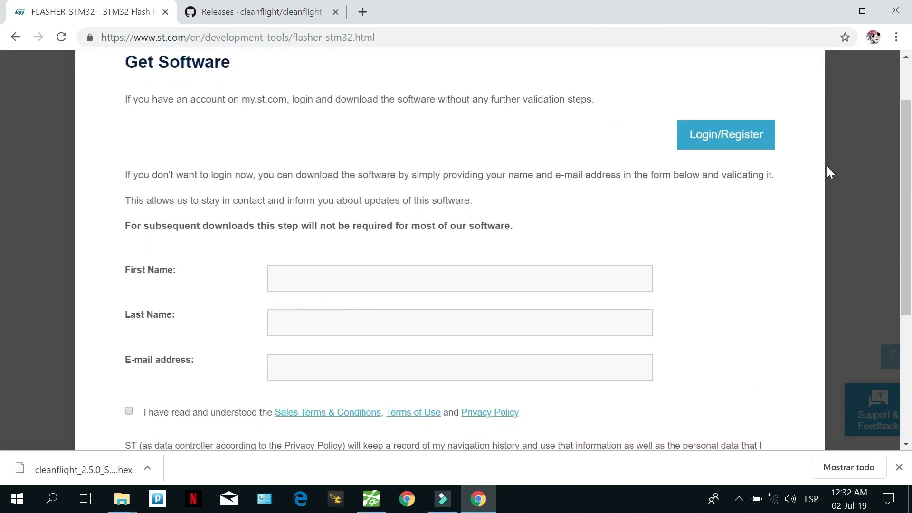
{"action": "scroll", "coordinate": [827, 167], "scroll_direction": "up", "scroll_amount": 2}
{"action": "left_click", "coordinate": [805, 95]}
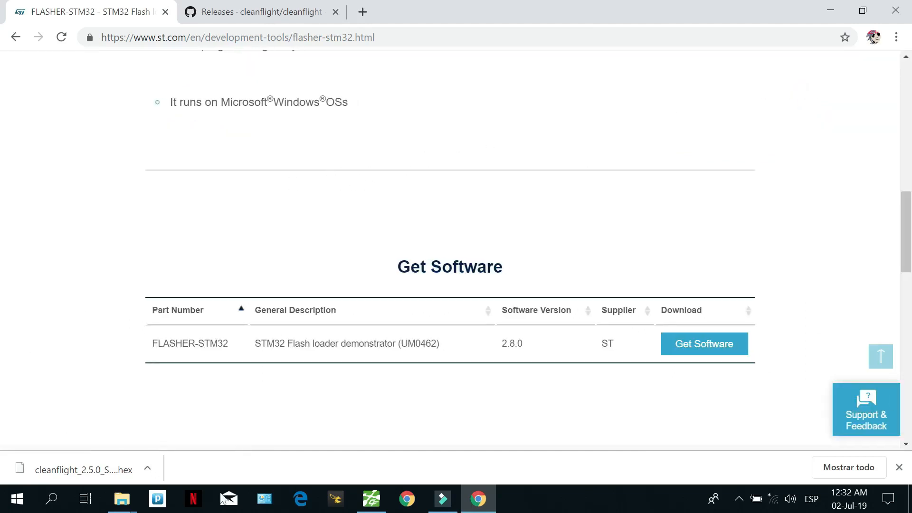
Step: Check the flash_loader_demo_v2.8.0.exe installer in the en.flasher-stm32 folder and the Cleanflight 2.5.0 firmware files on GitHub
{"action": "mouse_move", "coordinate": [122, 499]}
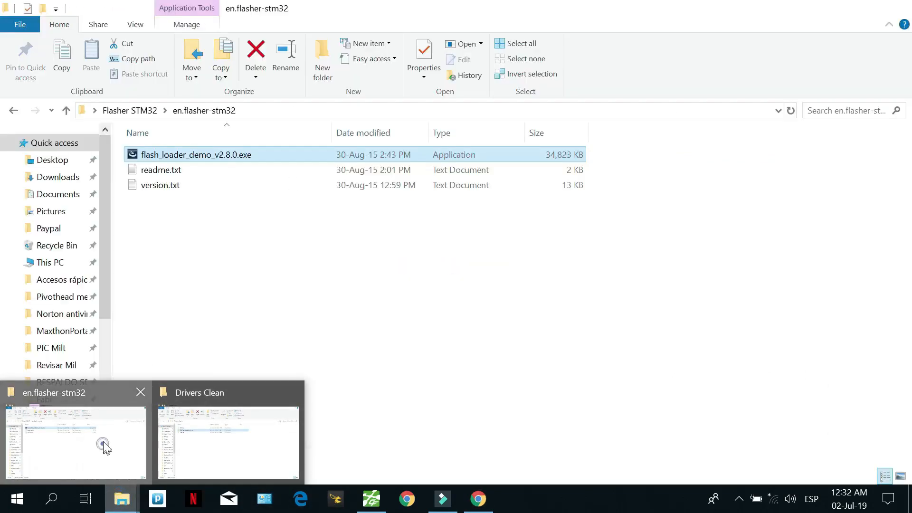
{"action": "left_click", "coordinate": [104, 446]}
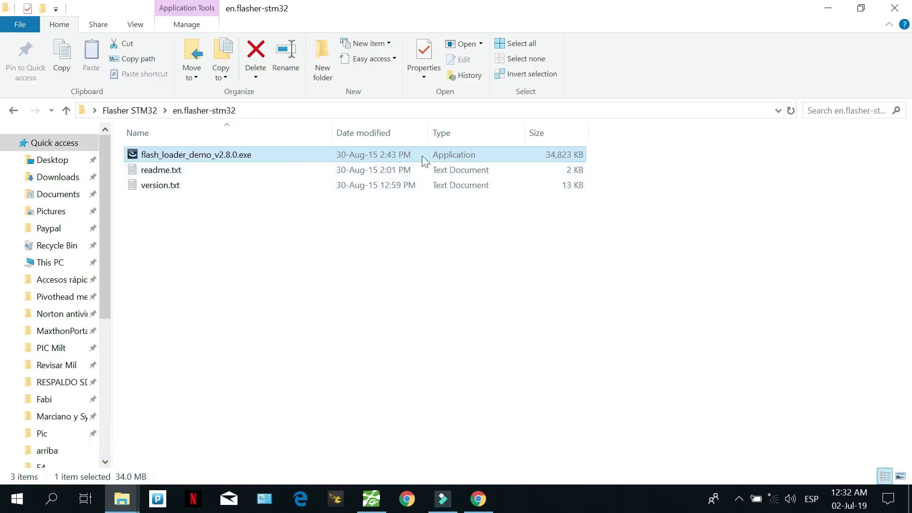
{"action": "left_click", "coordinate": [826, 8]}
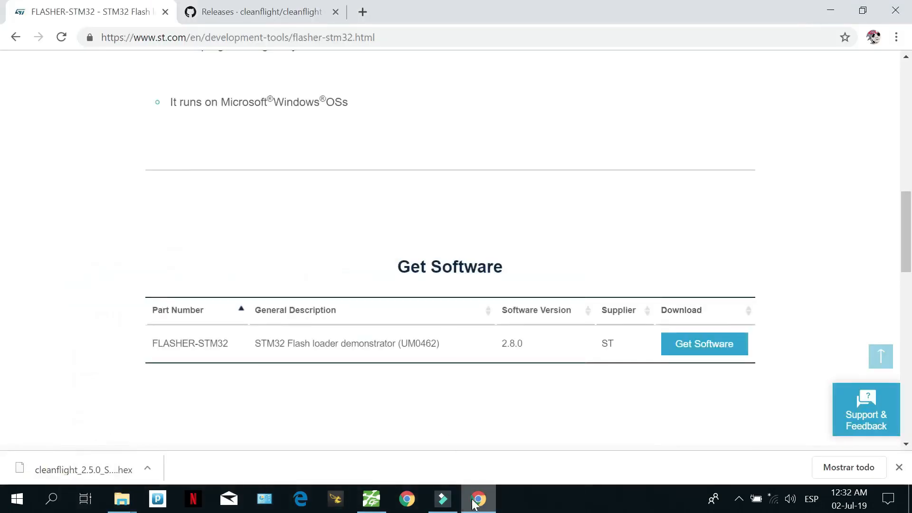
{"action": "left_click", "coordinate": [289, 16]}
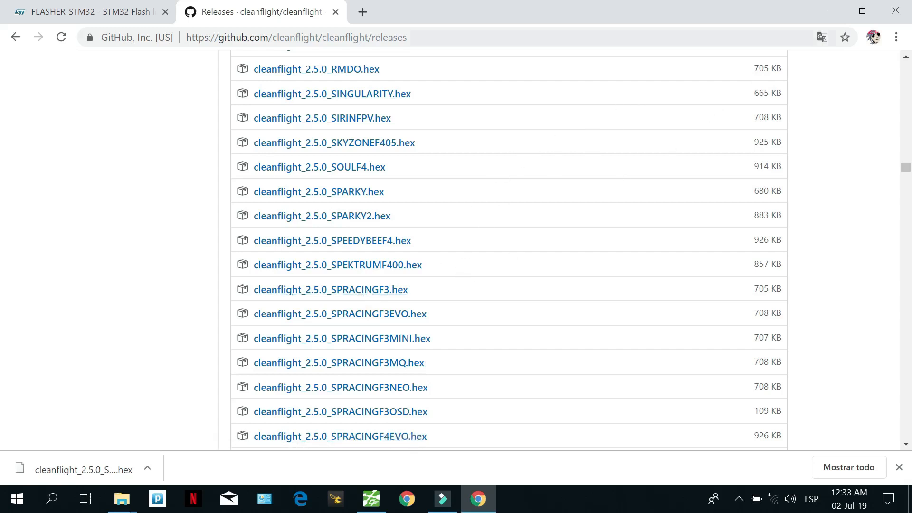
{"action": "left_click", "coordinate": [835, 10]}
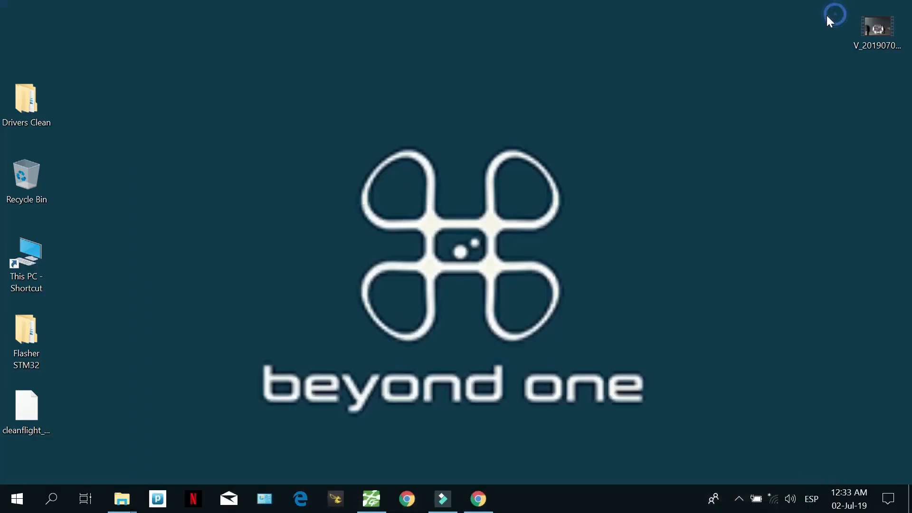
{"action": "left_click", "coordinate": [20, 509]}
{"action": "left_click", "coordinate": [79, 117]}
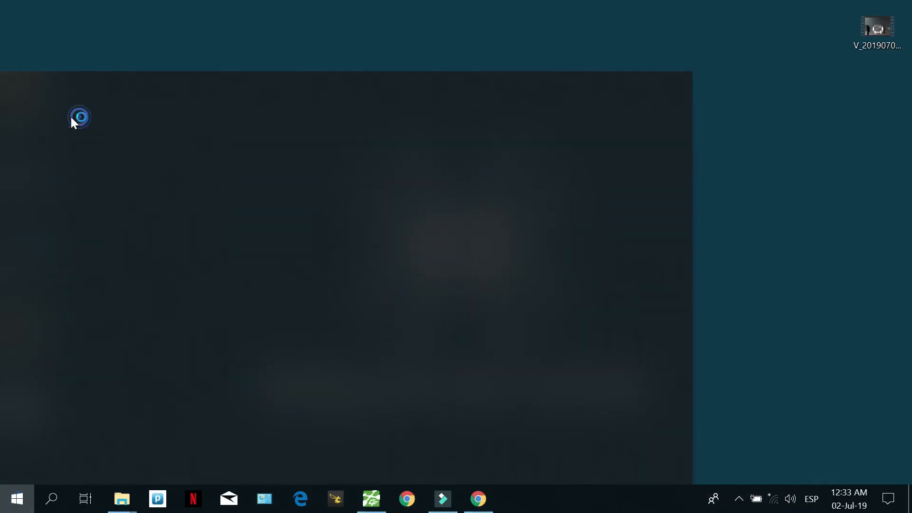
{"action": "left_click_drag", "start_coordinate": [472, 67], "coordinate": [238, 85]}
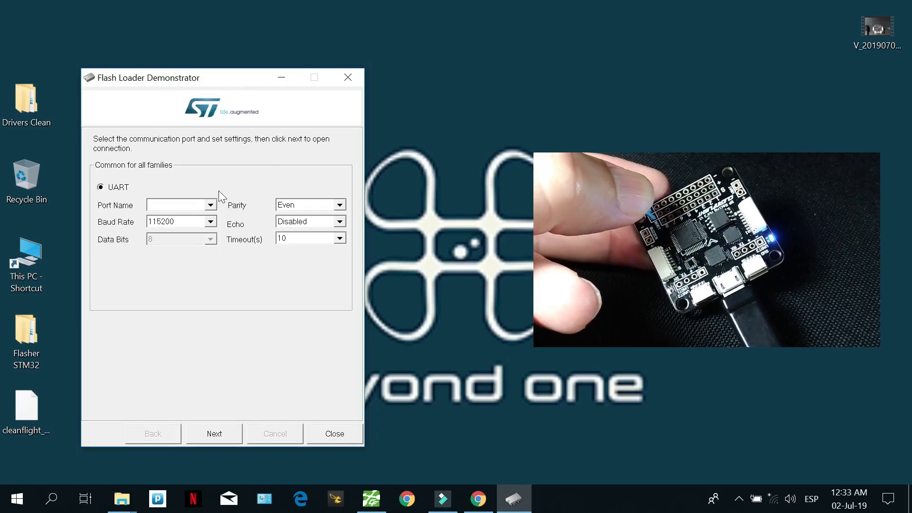
{"action": "left_click", "coordinate": [211, 207]}
{"action": "left_click", "coordinate": [212, 206]}
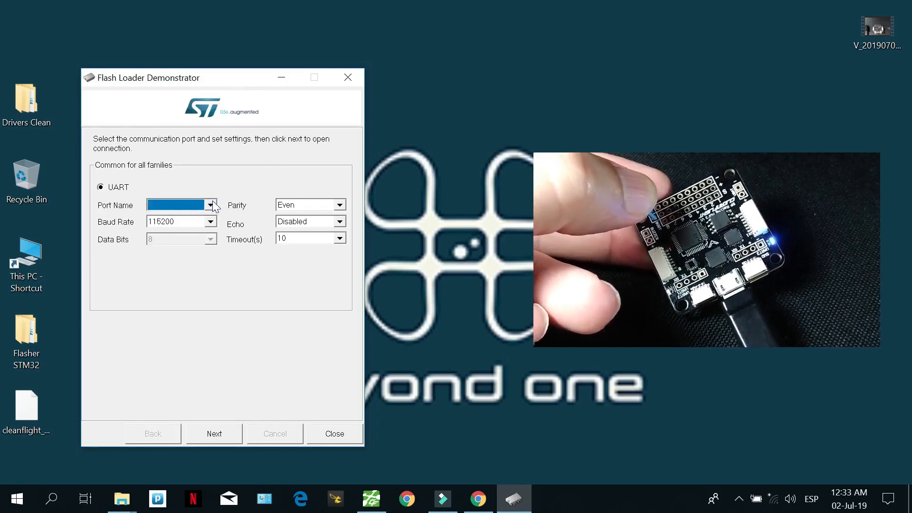
{"action": "left_click", "coordinate": [331, 437]}
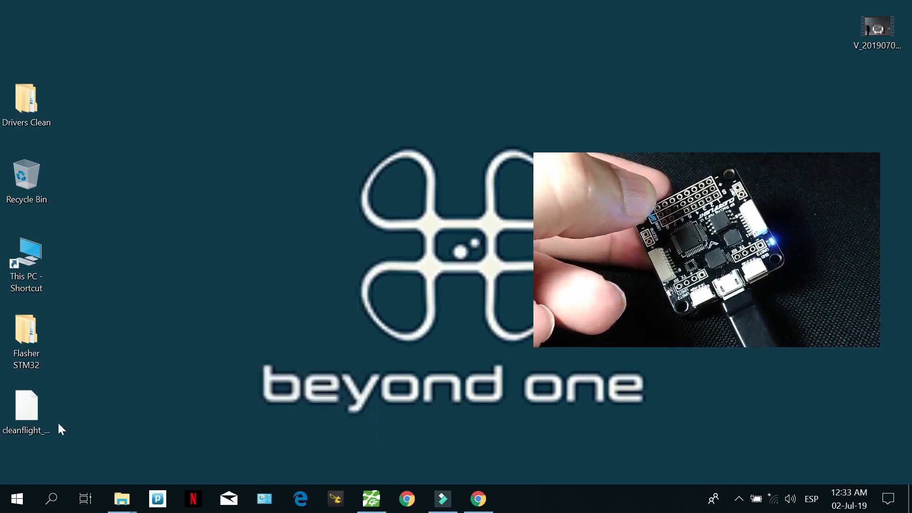
Step: Launch Flash Loader Demonstrator and select COM6 as the communication port
{"action": "left_click", "coordinate": [13, 497]}
{"action": "left_click", "coordinate": [91, 115]}
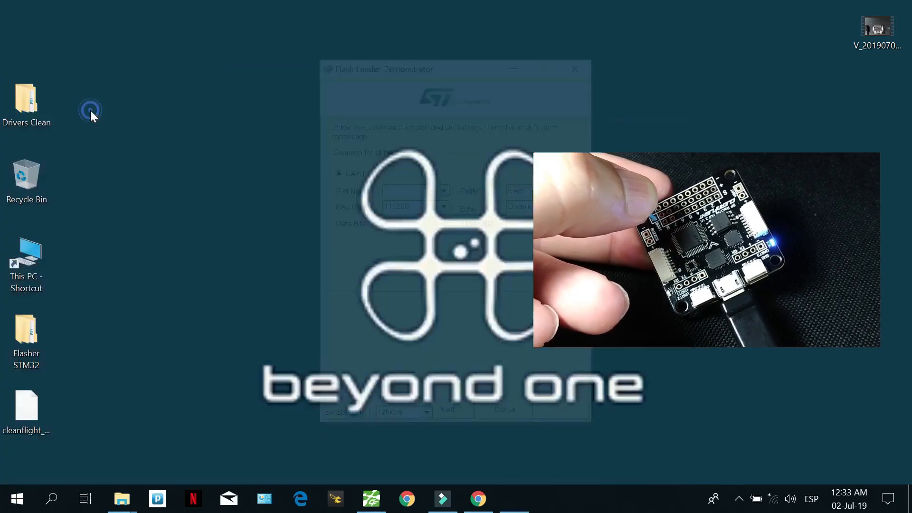
{"action": "left_click_drag", "start_coordinate": [483, 67], "coordinate": [232, 75]}
{"action": "left_click", "coordinate": [193, 196]}
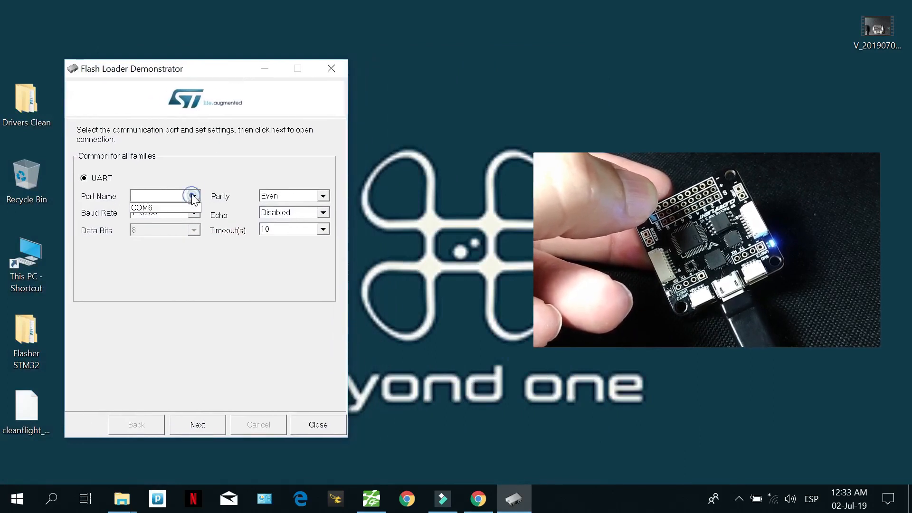
{"action": "left_click", "coordinate": [159, 204]}
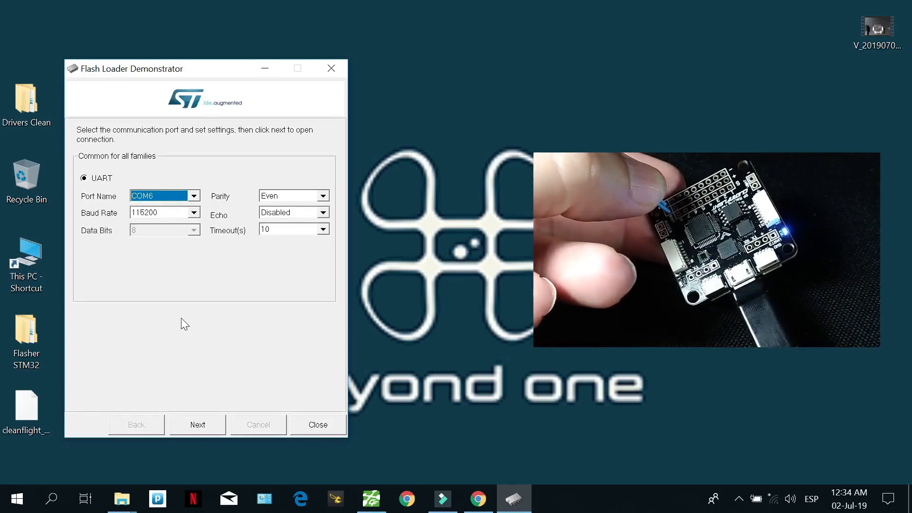
Step: Choose a baud rate of 115200, connect to the board and proceed to the target device selection
{"action": "left_click", "coordinate": [193, 213]}
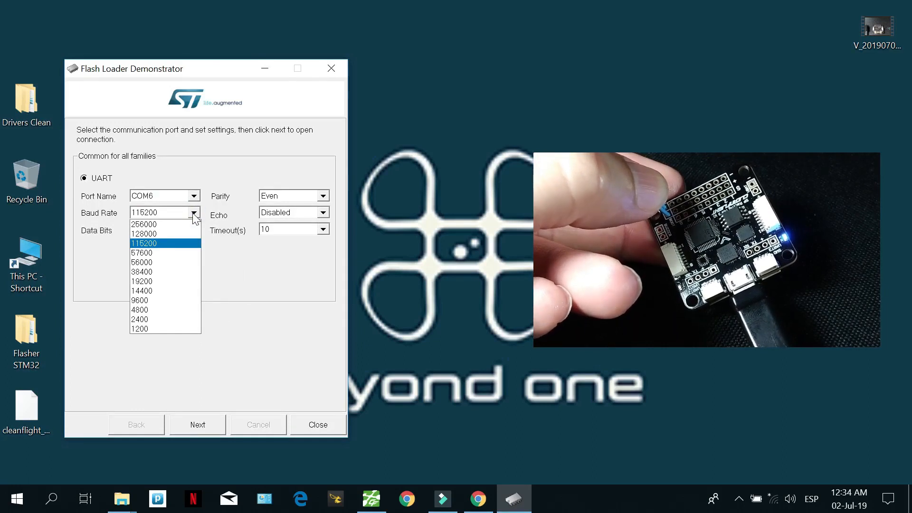
{"action": "left_click", "coordinate": [170, 243]}
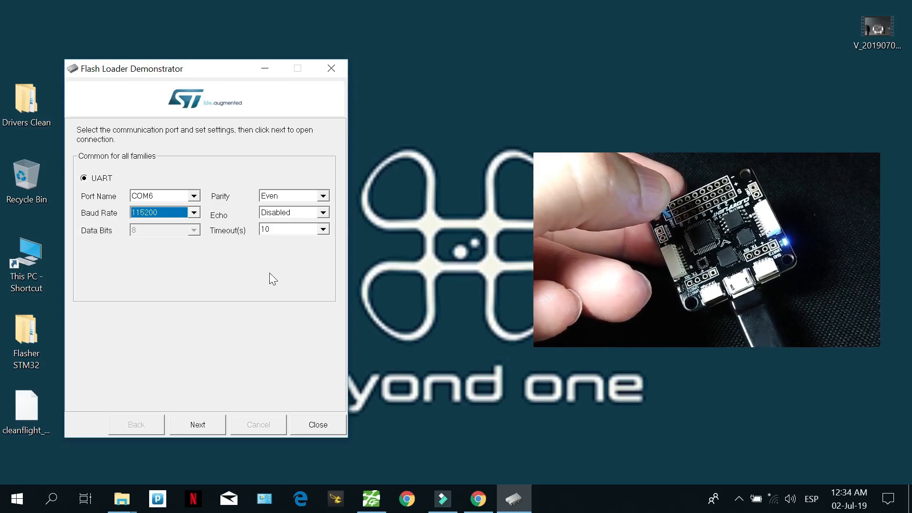
{"action": "left_click", "coordinate": [207, 423]}
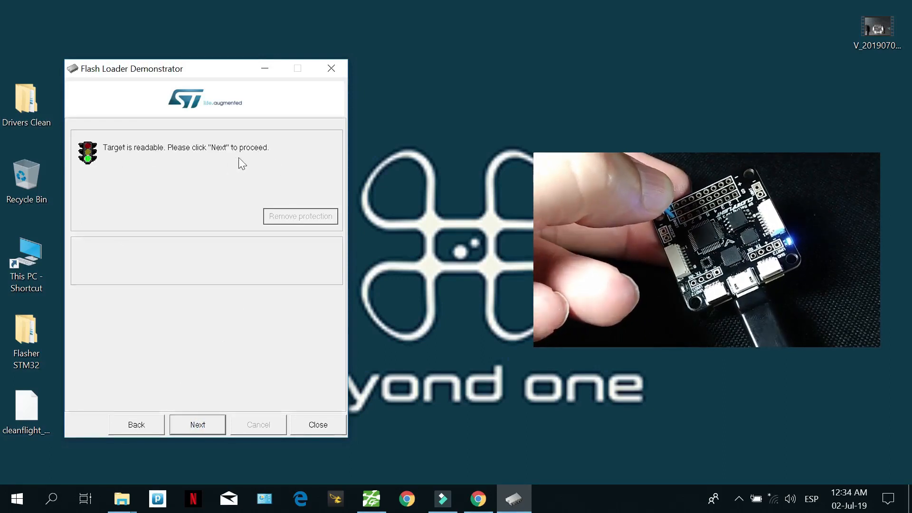
{"action": "left_click", "coordinate": [203, 425]}
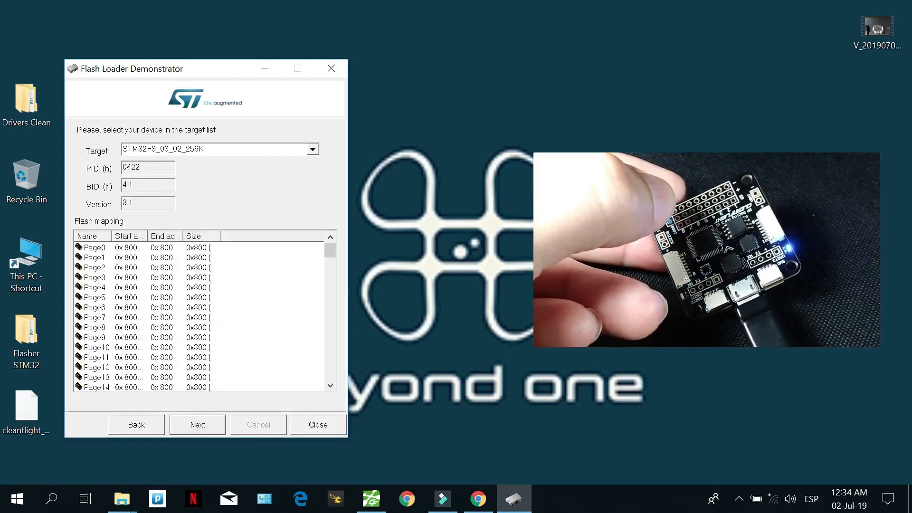
Step: Check the STM32F3_03_02_256K target and its flash mapping, and continue to the flash operation options
{"action": "double_click", "coordinate": [207, 150]}
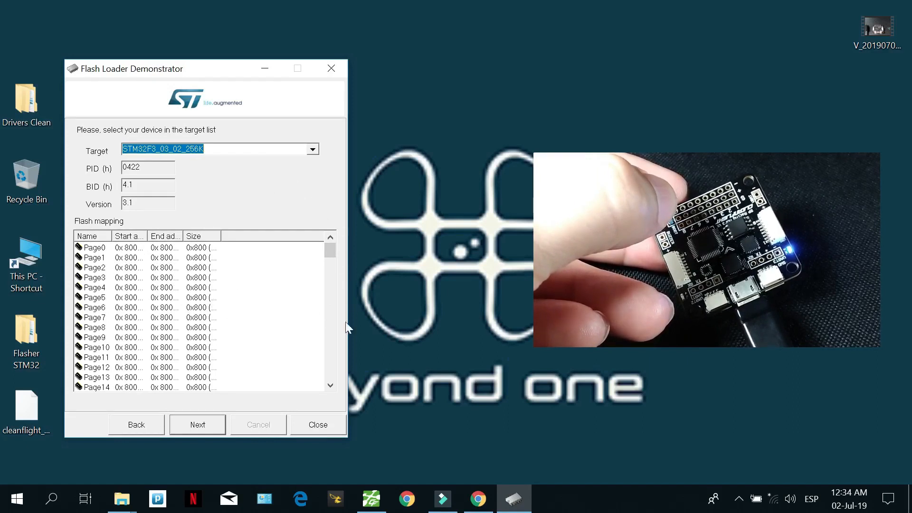
{"action": "left_click", "coordinate": [331, 386]}
{"action": "left_click", "coordinate": [331, 386]}
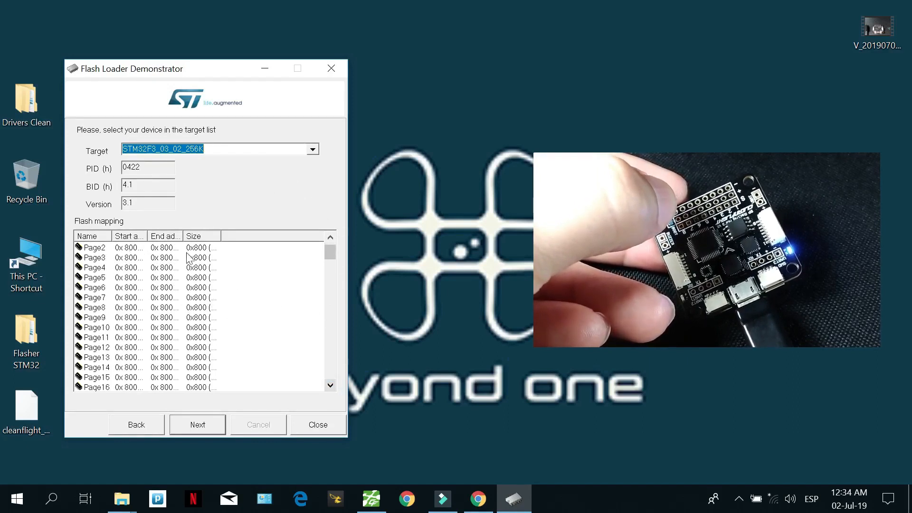
{"action": "left_click", "coordinate": [202, 423]}
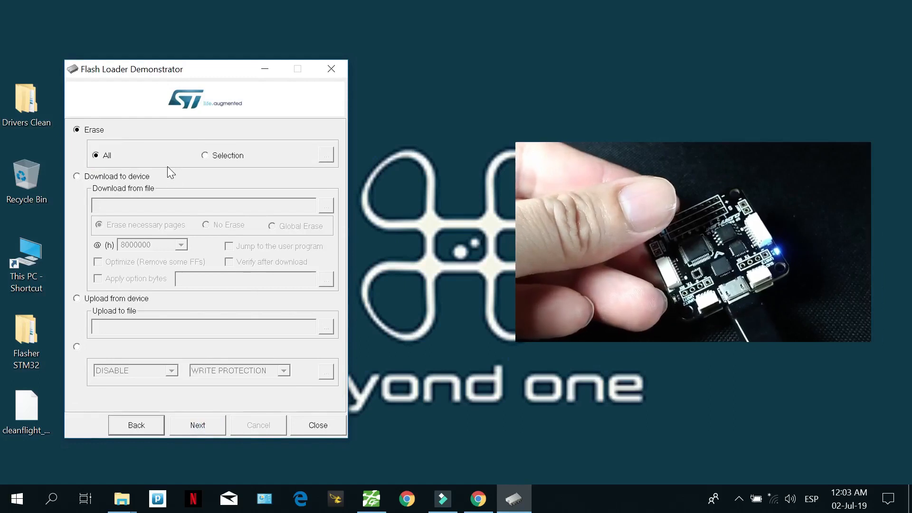
Step: Choose the Download to device operation and load the hex file cleanflight_2.5.0_SPRACINGF3.hex from the Desktop
{"action": "left_click", "coordinate": [77, 176]}
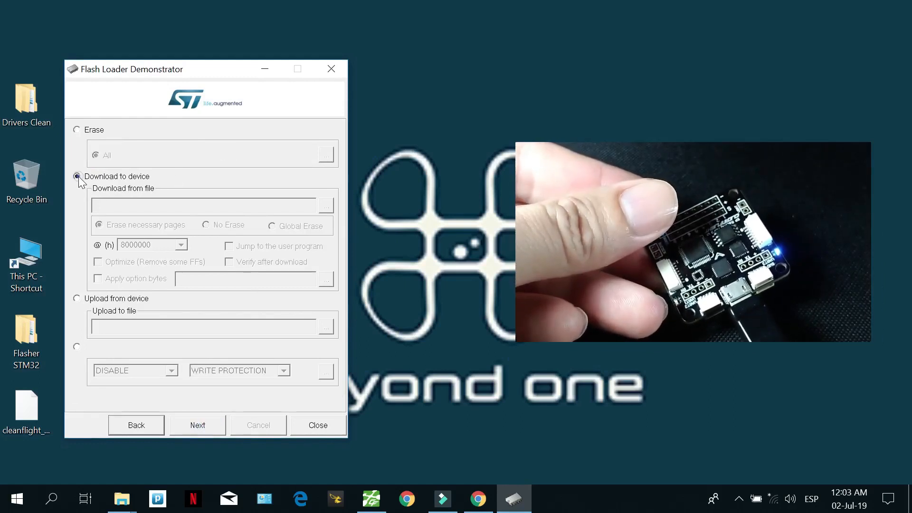
{"action": "left_click", "coordinate": [326, 205]}
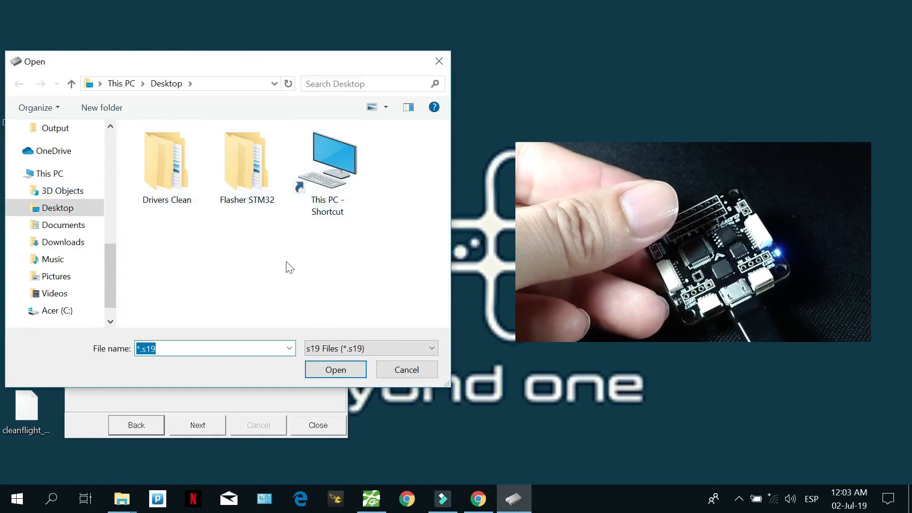
{"action": "left_click", "coordinate": [435, 349]}
{"action": "left_click", "coordinate": [381, 374]}
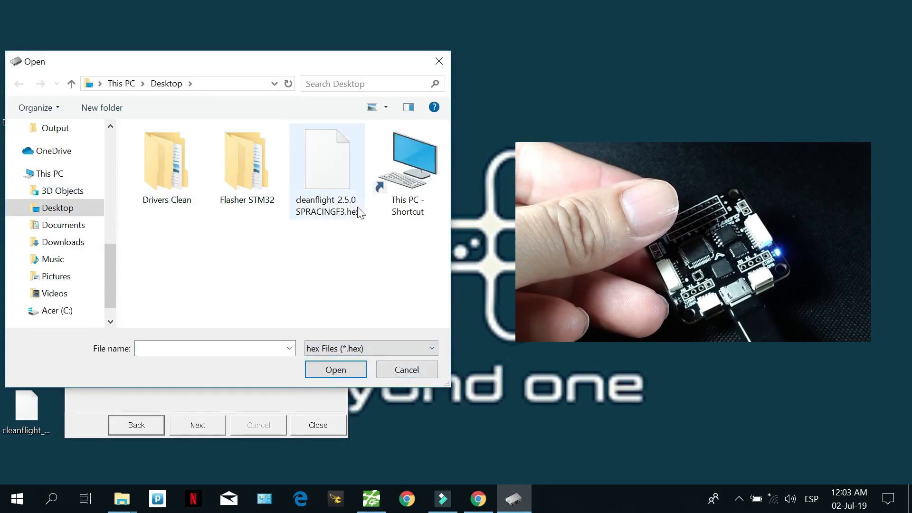
{"action": "left_click", "coordinate": [331, 175]}
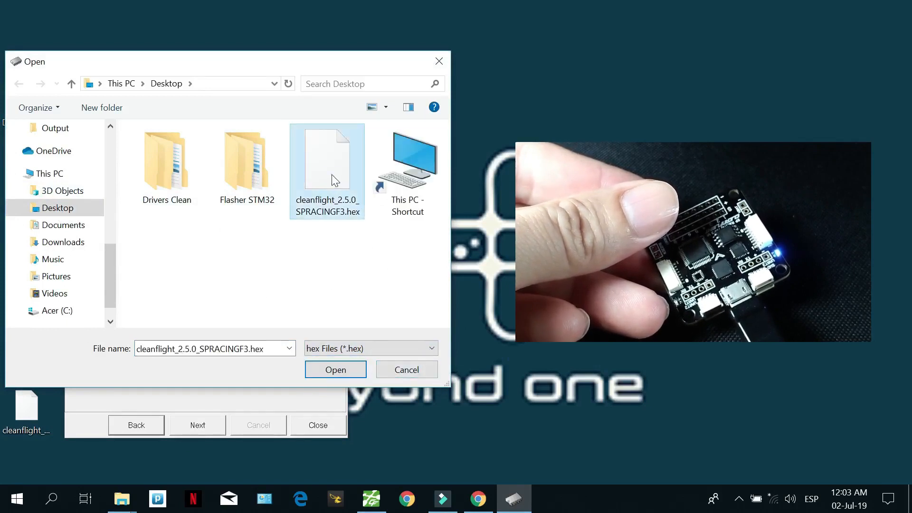
{"action": "left_click", "coordinate": [343, 370]}
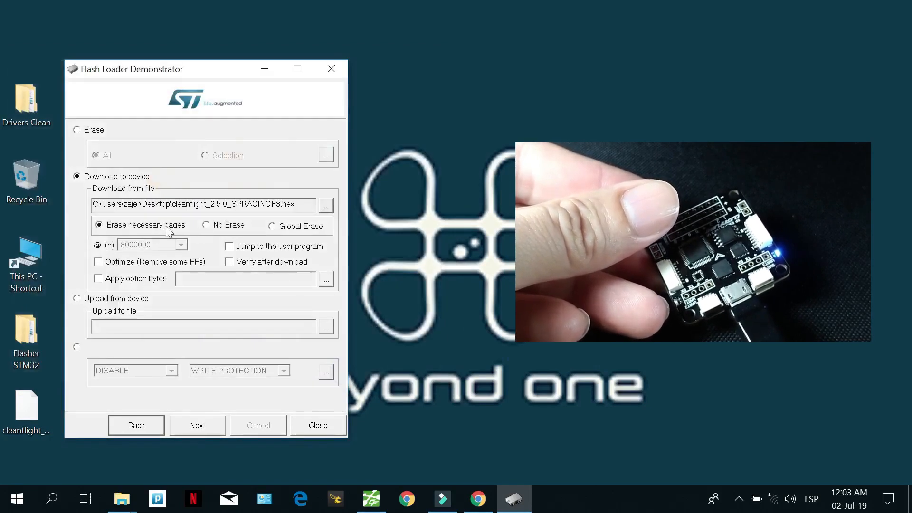
Step: Flash the firmware to the board with the Global Erase option and close Flash Loader Demonstrator
{"action": "left_click", "coordinate": [273, 226]}
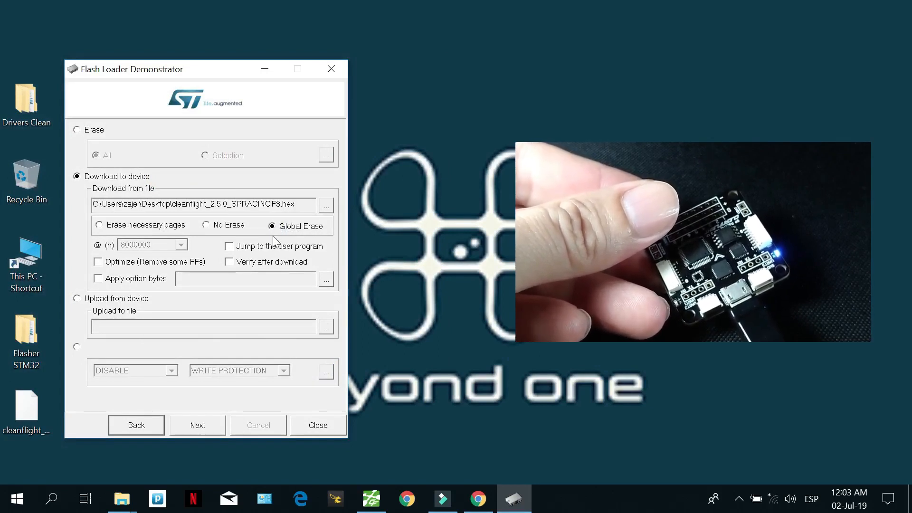
{"action": "left_click", "coordinate": [203, 427]}
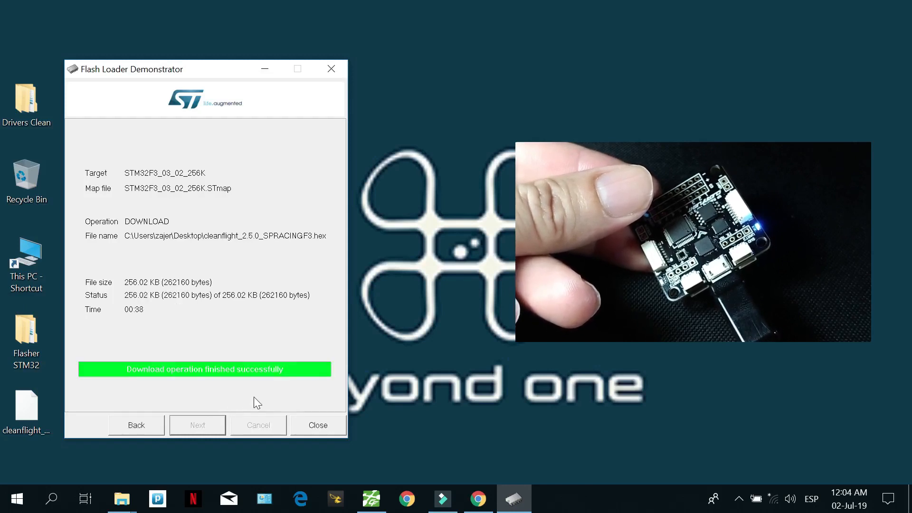
{"action": "left_click", "coordinate": [316, 426]}
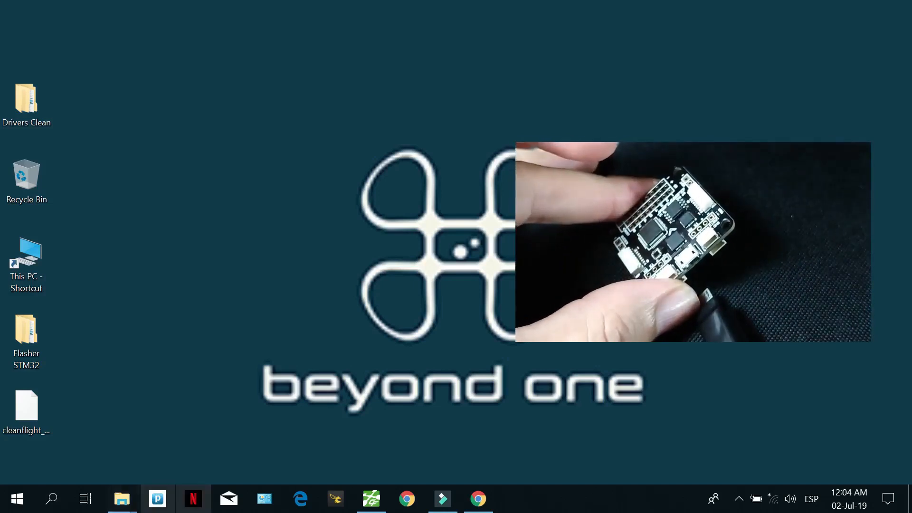
Step: Switch to Cleanflight Configurator, connect to the board on COM6 at 115200 to check the flashed firmware, disconnect and minimise the window
{"action": "left_click", "coordinate": [370, 500]}
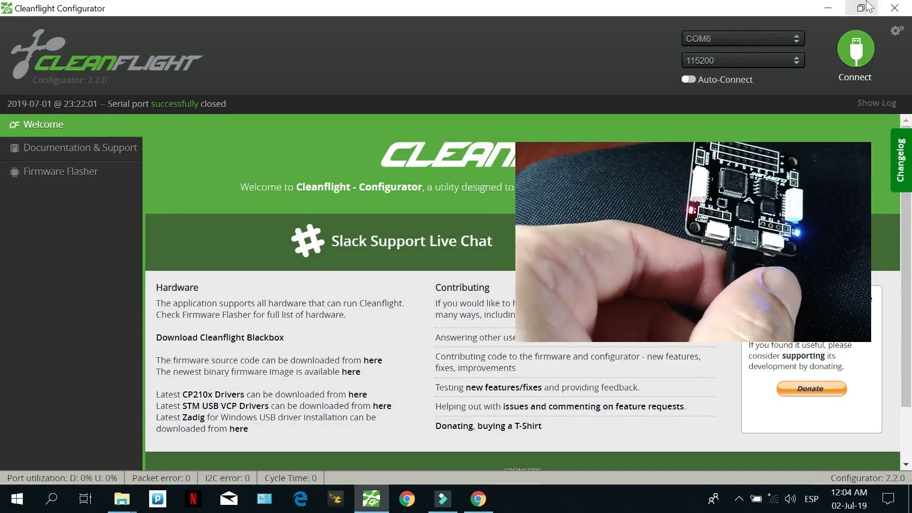
{"action": "left_click", "coordinate": [857, 49]}
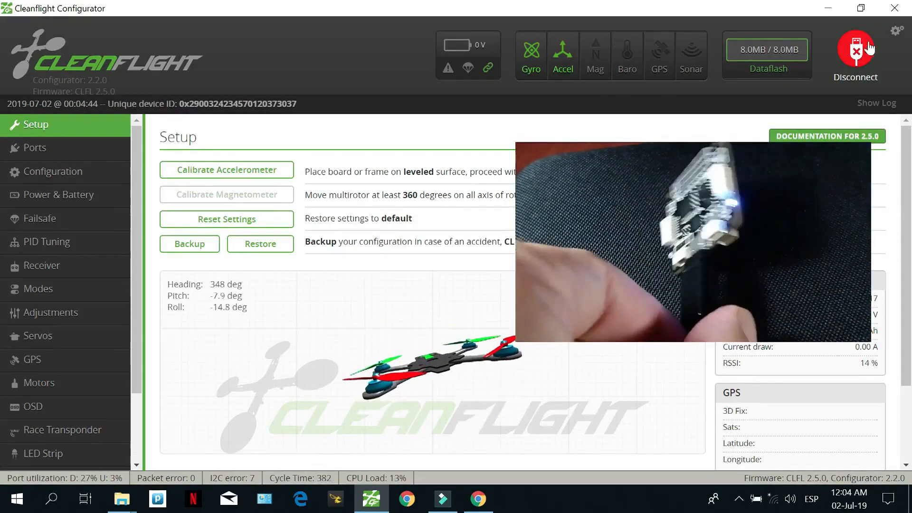
{"action": "left_click", "coordinate": [861, 48]}
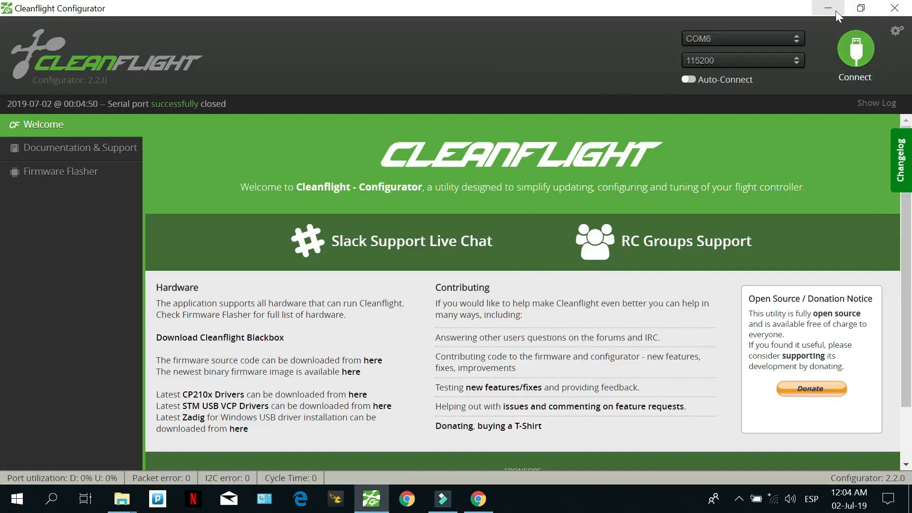
{"action": "left_click", "coordinate": [827, 8]}
Step: Switch to the Drivers Clean folder in File Explorer and examine the driver installers in its CP210x subfolder
{"action": "left_click", "coordinate": [122, 499]}
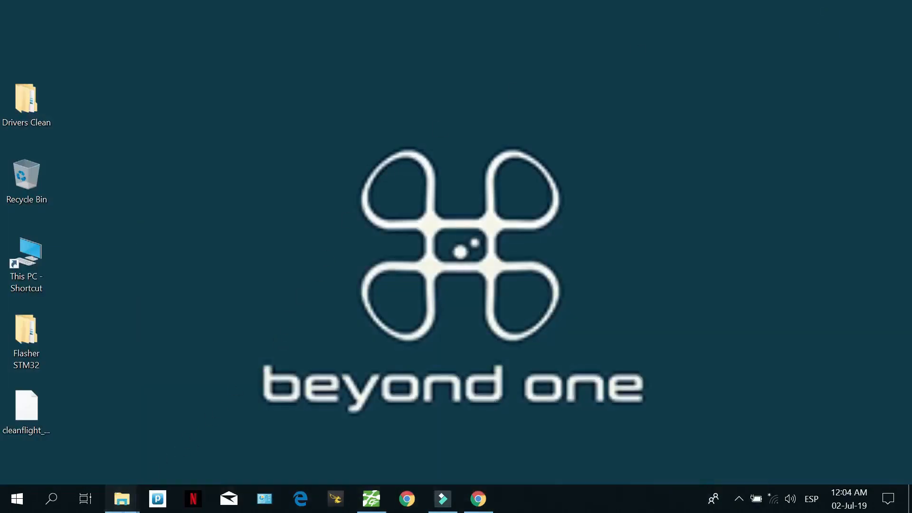
{"action": "left_click", "coordinate": [204, 443]}
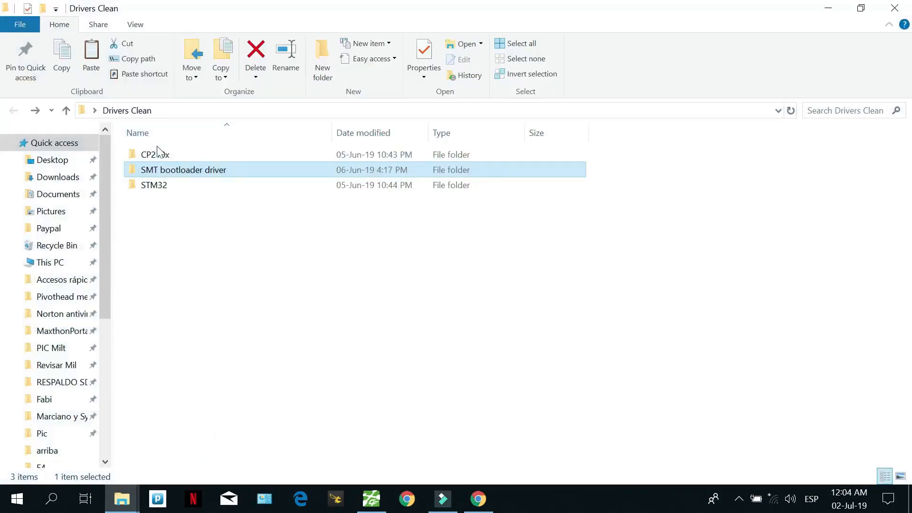
{"action": "left_click", "coordinate": [163, 158]}
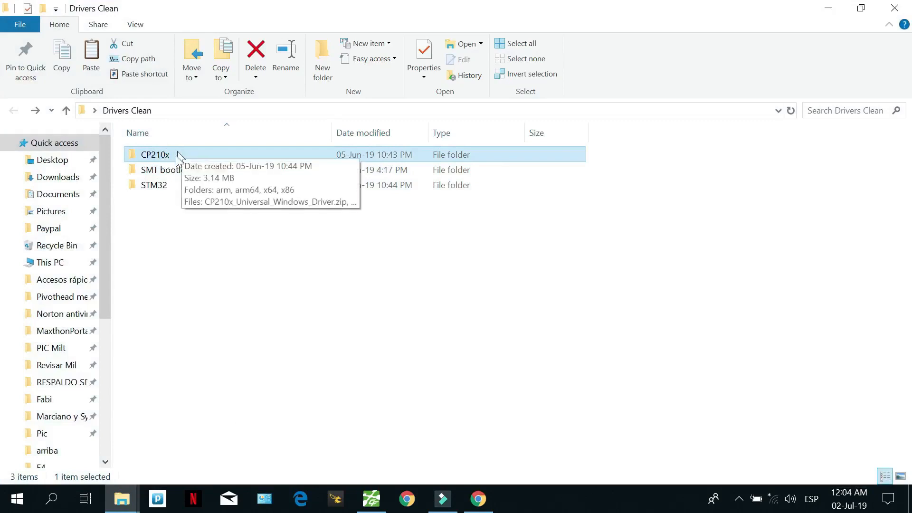
{"action": "left_click", "coordinate": [169, 185]}
{"action": "double_click", "coordinate": [177, 157]}
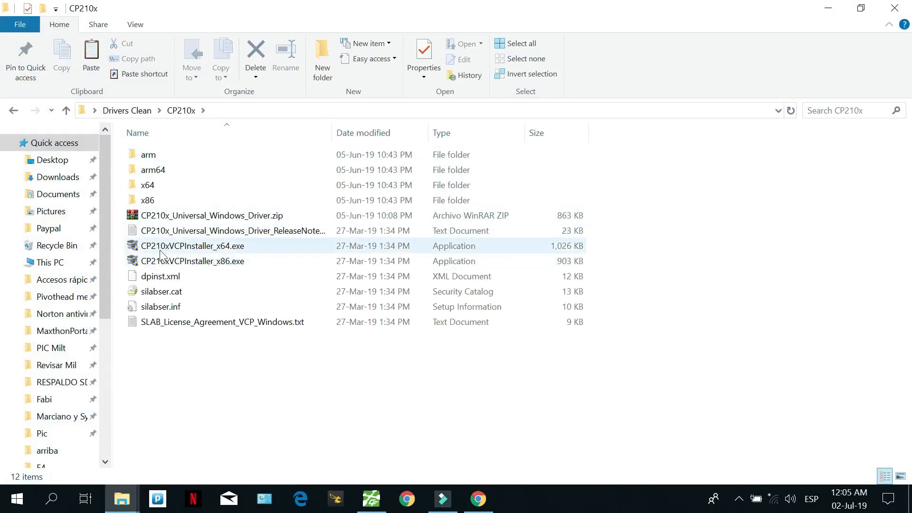
Step: Examine the contents of the STM32 and SMT bootloader driver subfolders of Drivers Clean, and minimise the File Explorer window
{"action": "left_click", "coordinate": [13, 111]}
{"action": "double_click", "coordinate": [158, 188]}
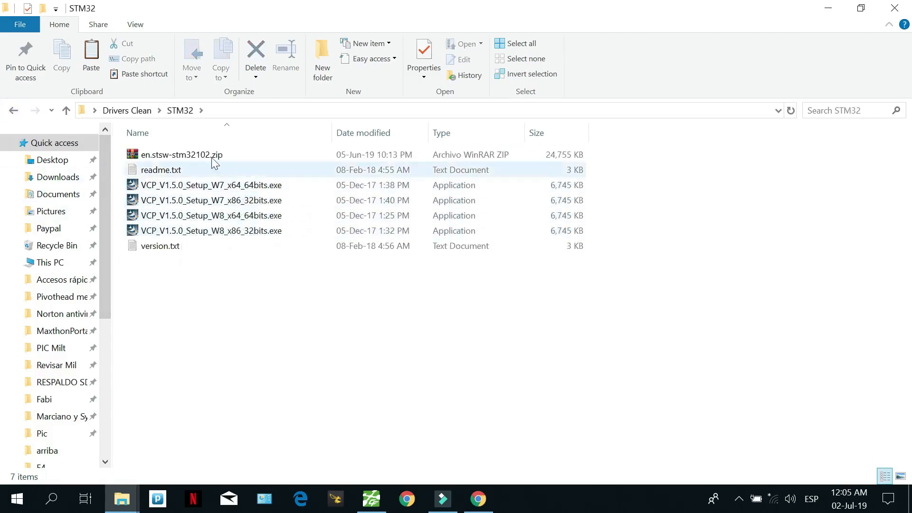
{"action": "left_click", "coordinate": [14, 111]}
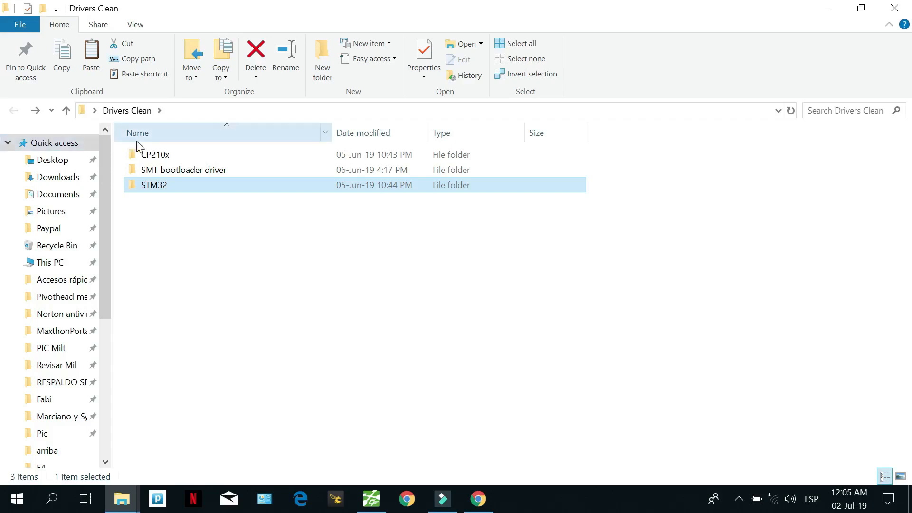
{"action": "left_click", "coordinate": [200, 172]}
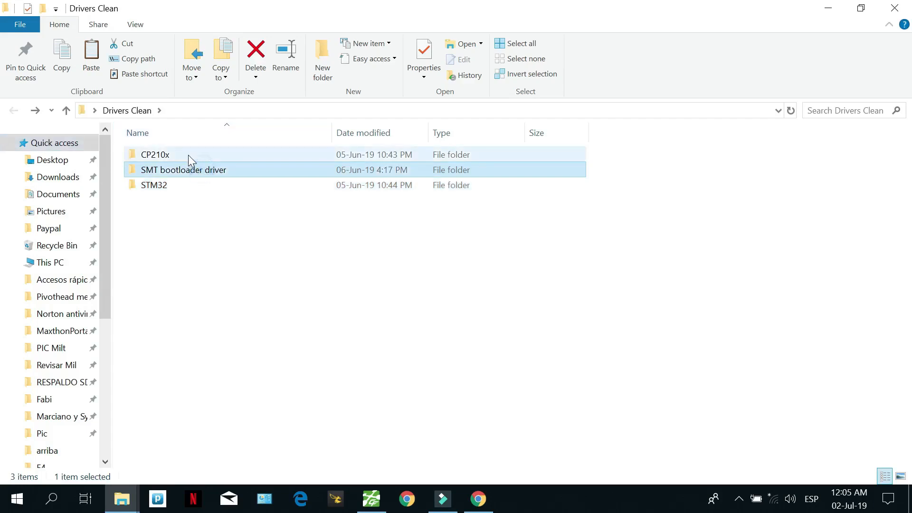
{"action": "double_click", "coordinate": [225, 173]}
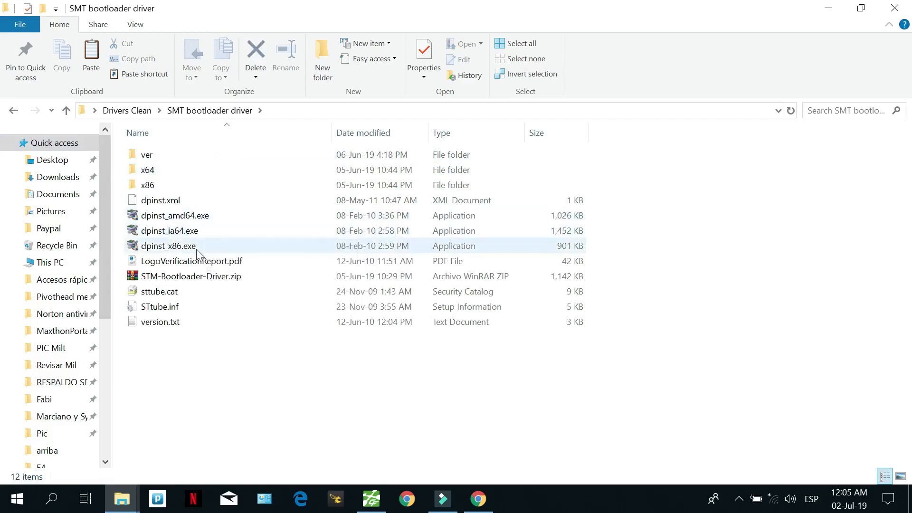
{"action": "left_click", "coordinate": [14, 111]}
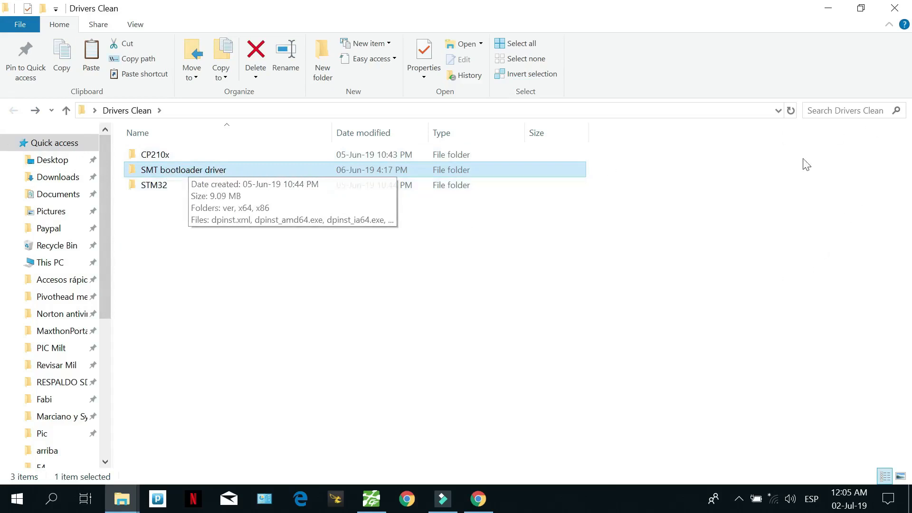
{"action": "left_click", "coordinate": [828, 10]}
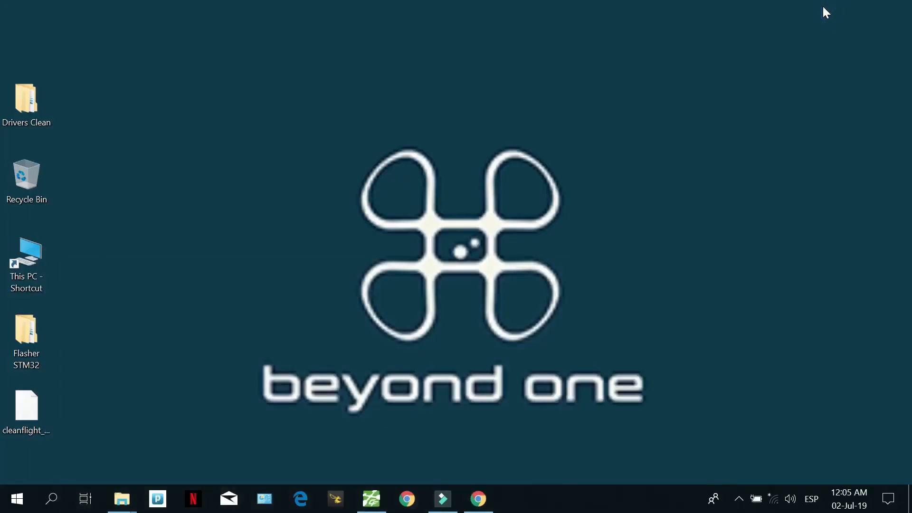